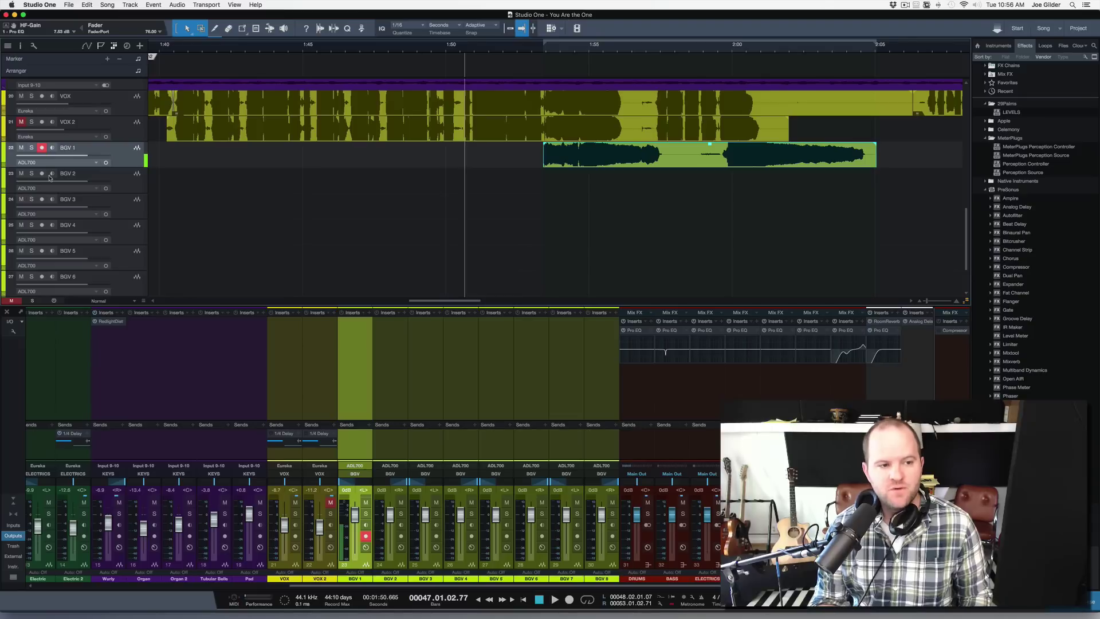
Step: Arm BGV 2 in place of BGV 1 and record a short demonstration take on it from about 1:51.6
left_click(41, 173)
left_click(42, 148)
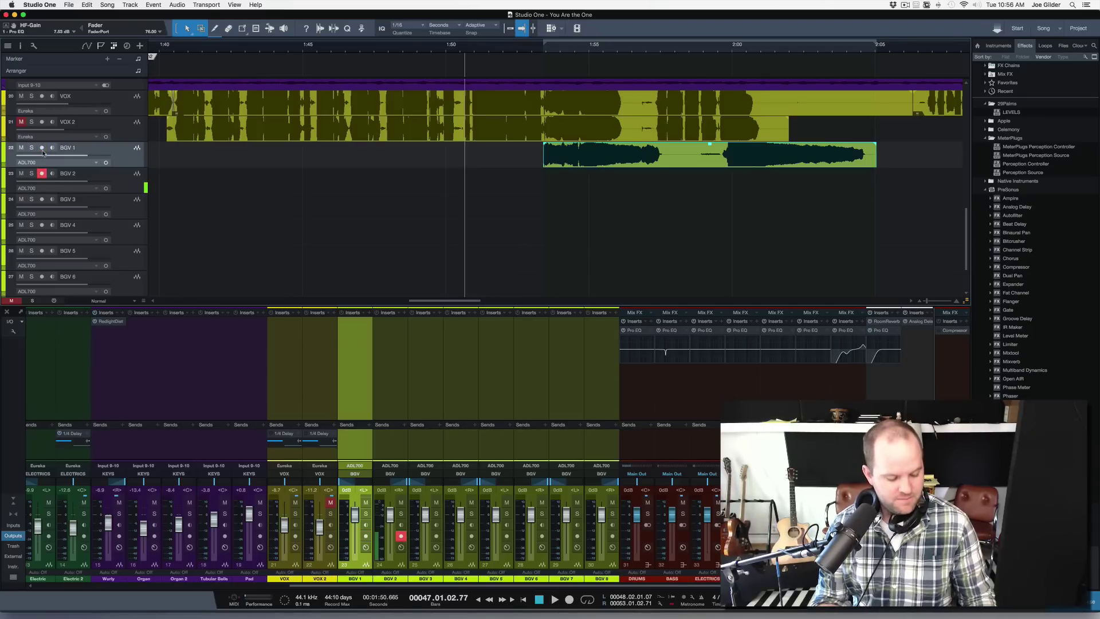
scroll(307, 189, "up", 2)
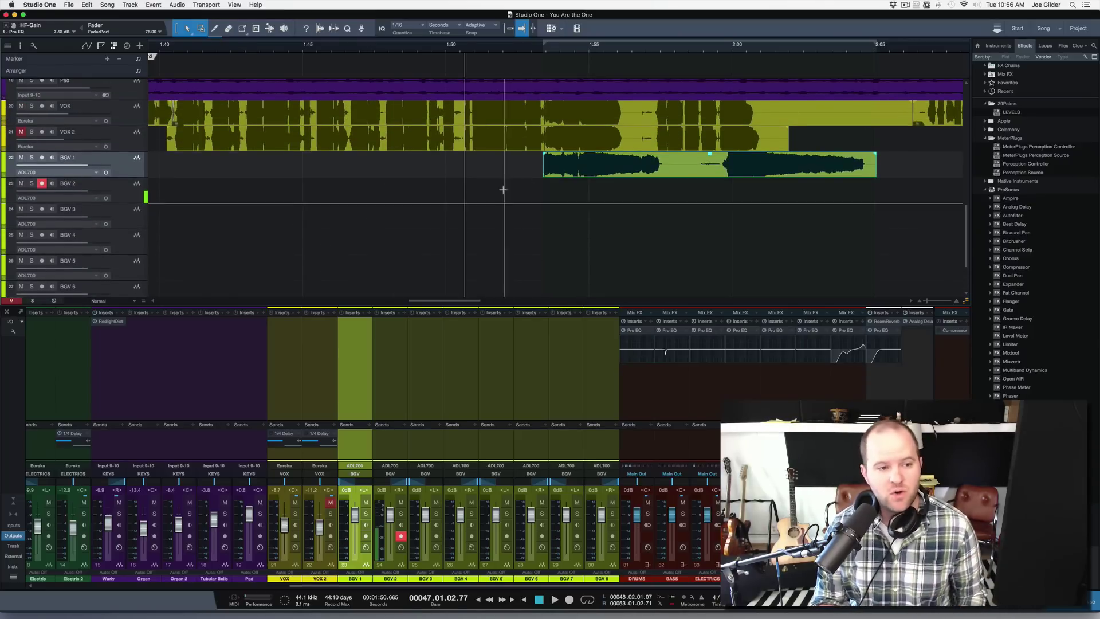
left_click(519, 195)
left_click(491, 196)
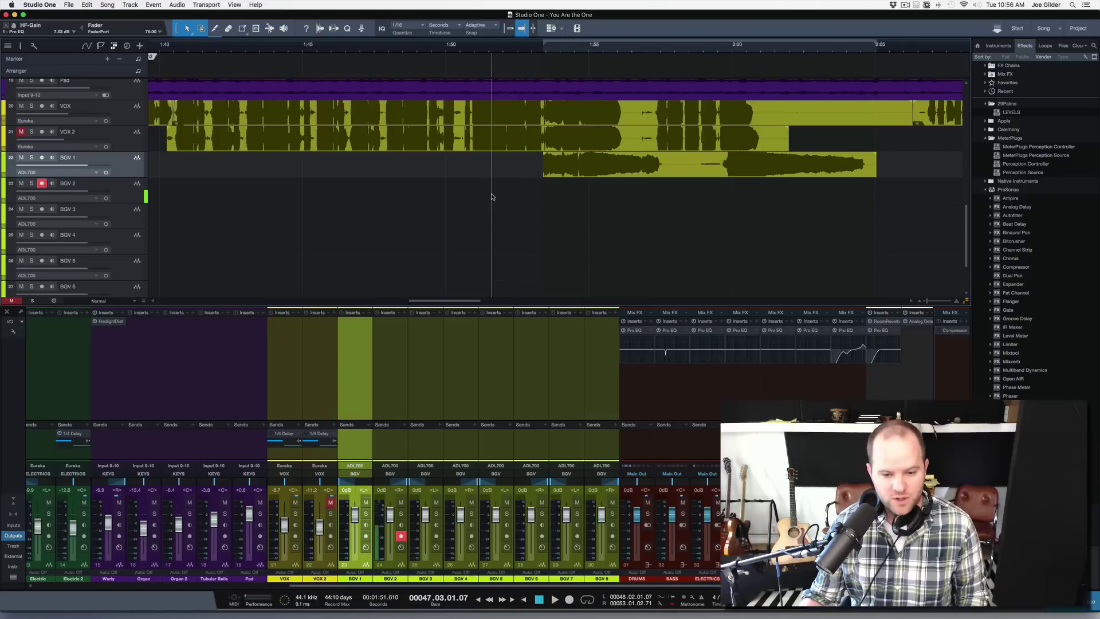
key("KP_Multiply")
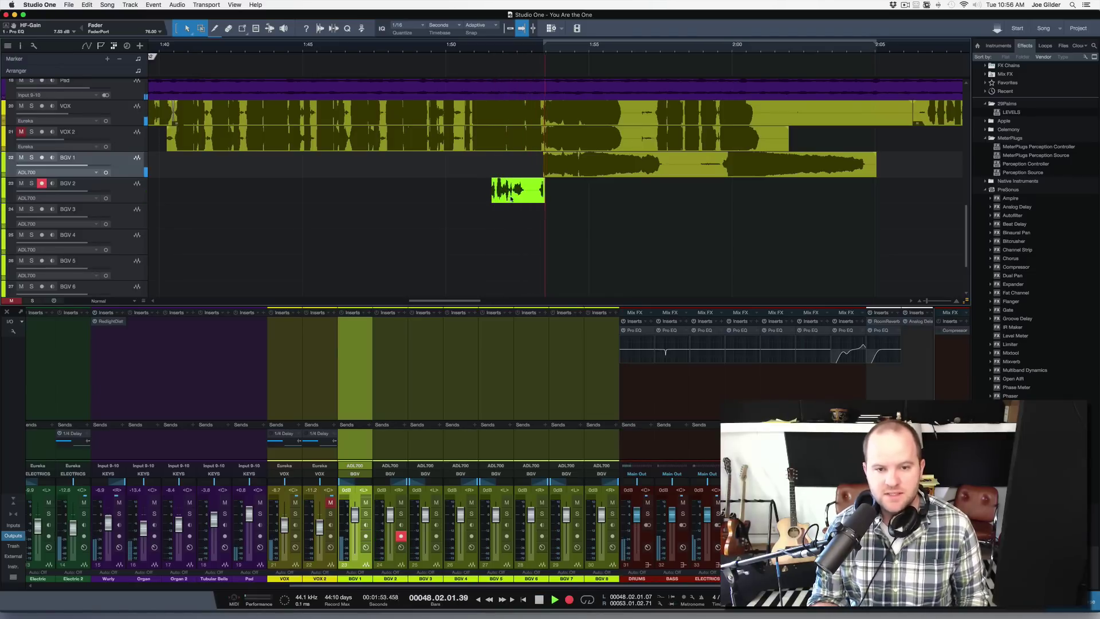
key("space")
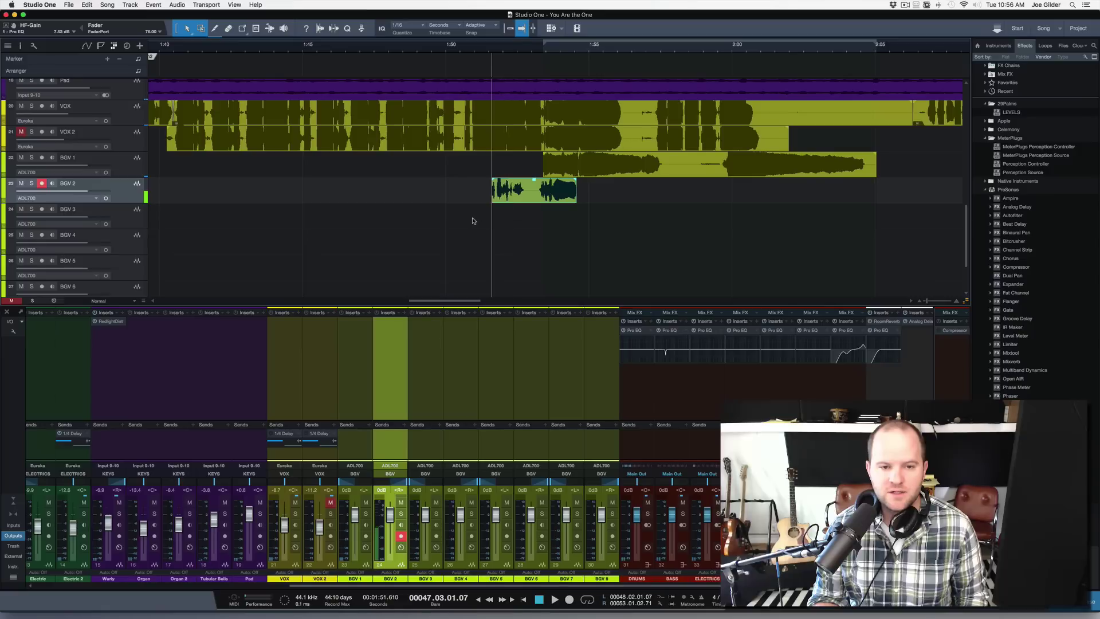
Step: Arm BGV 3 in place of BGV 2 and record a short demonstration take on it from about 1:52.3
left_click(539, 218)
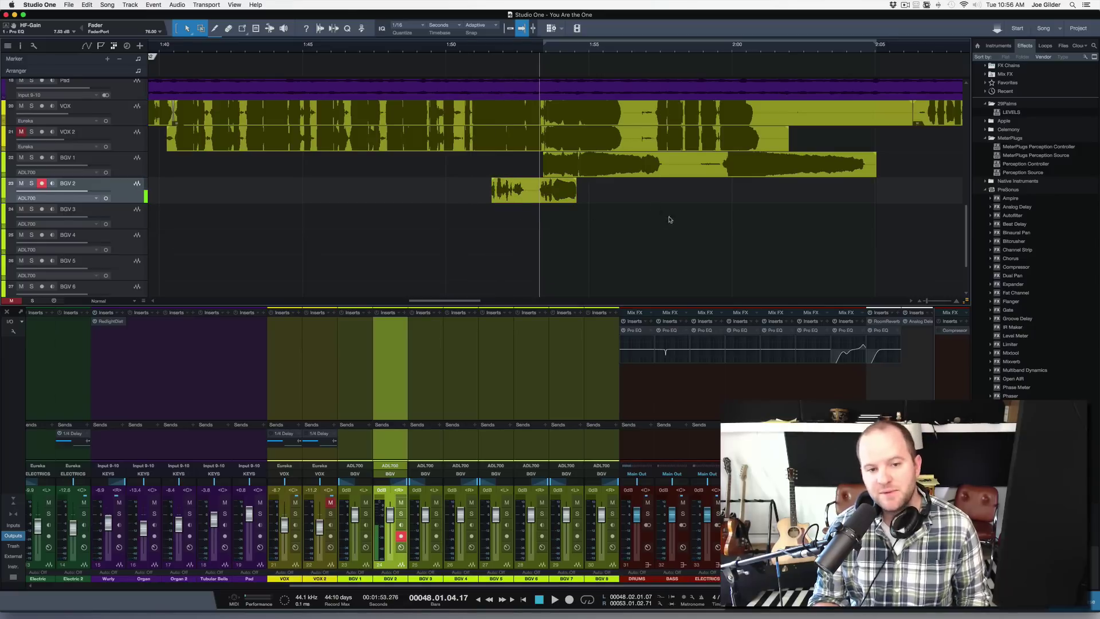
left_click(512, 221)
key("space")
key("space")
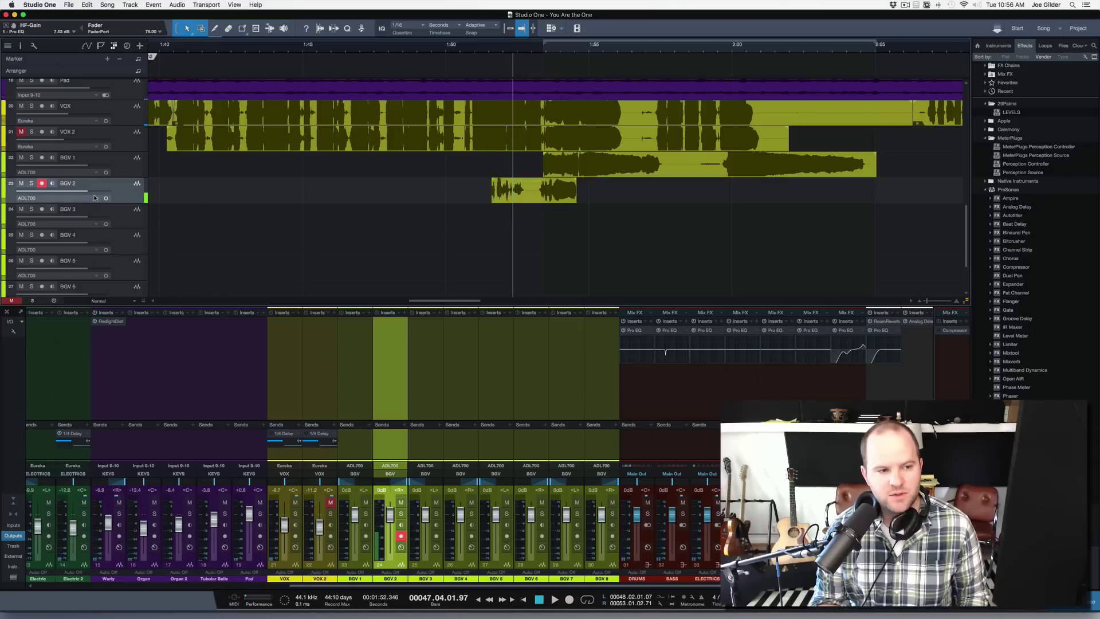
left_click(41, 209)
left_click(41, 183)
key("KP_Multiply")
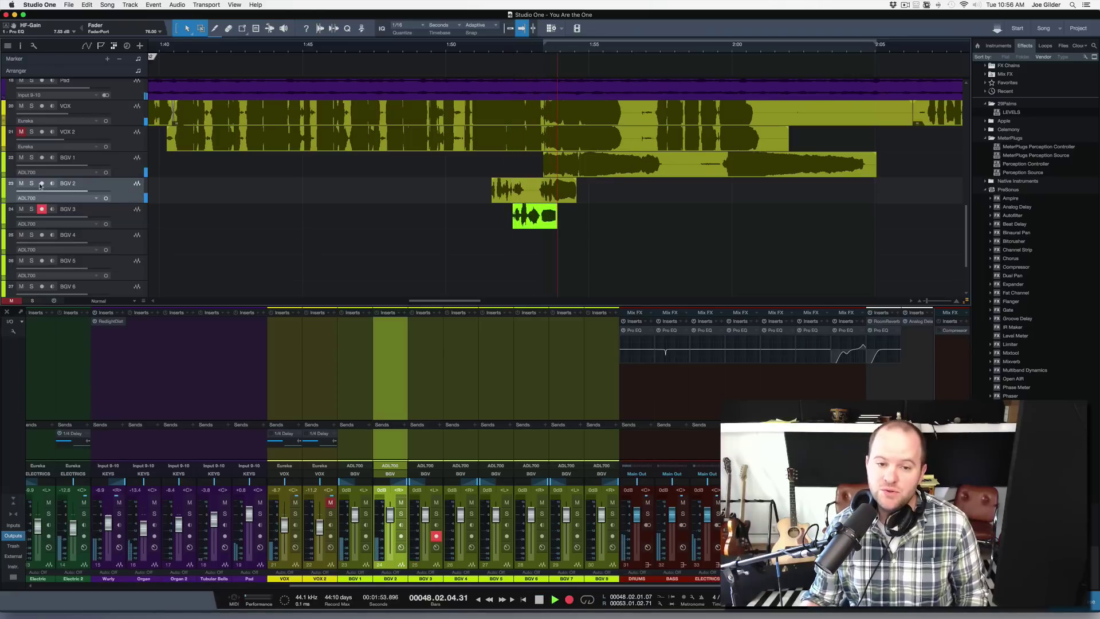
key("space")
Step: Arm BGV 4 in place of BGV 3 and record a short demonstration take on it from about 1:51.2
left_click(31, 225)
left_click(41, 235)
left_click(479, 241)
key("KP_Multiply")
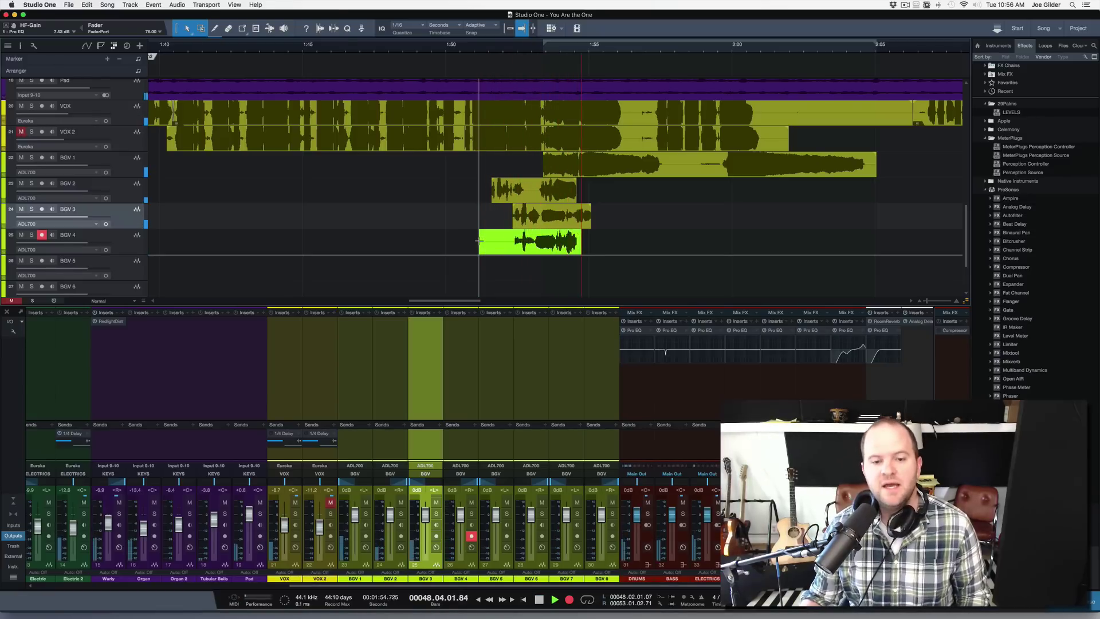
key("space")
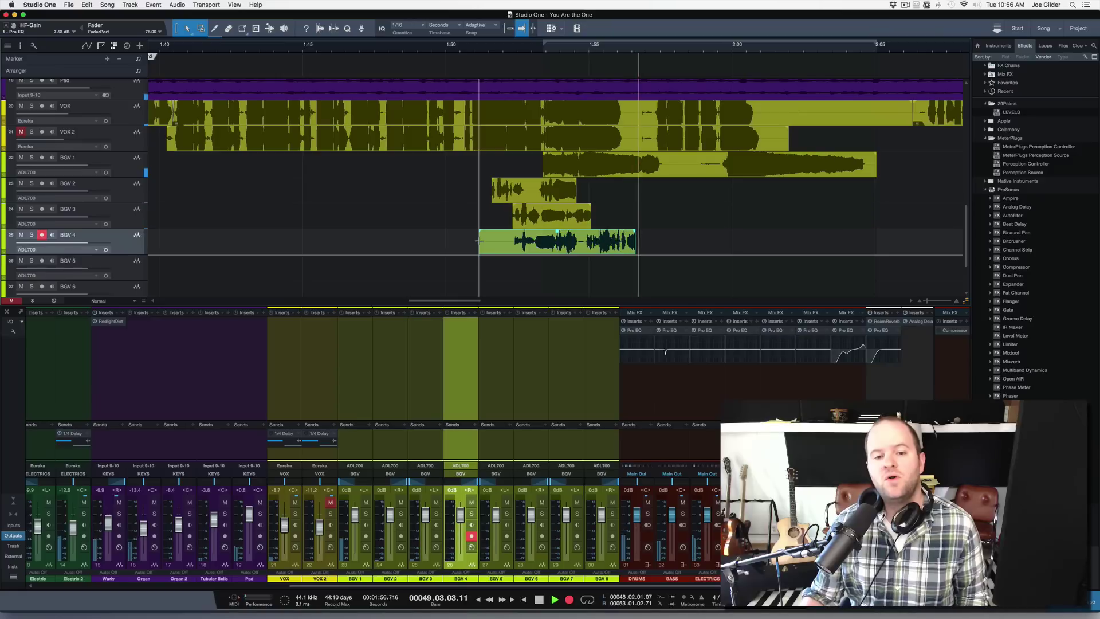
key("space")
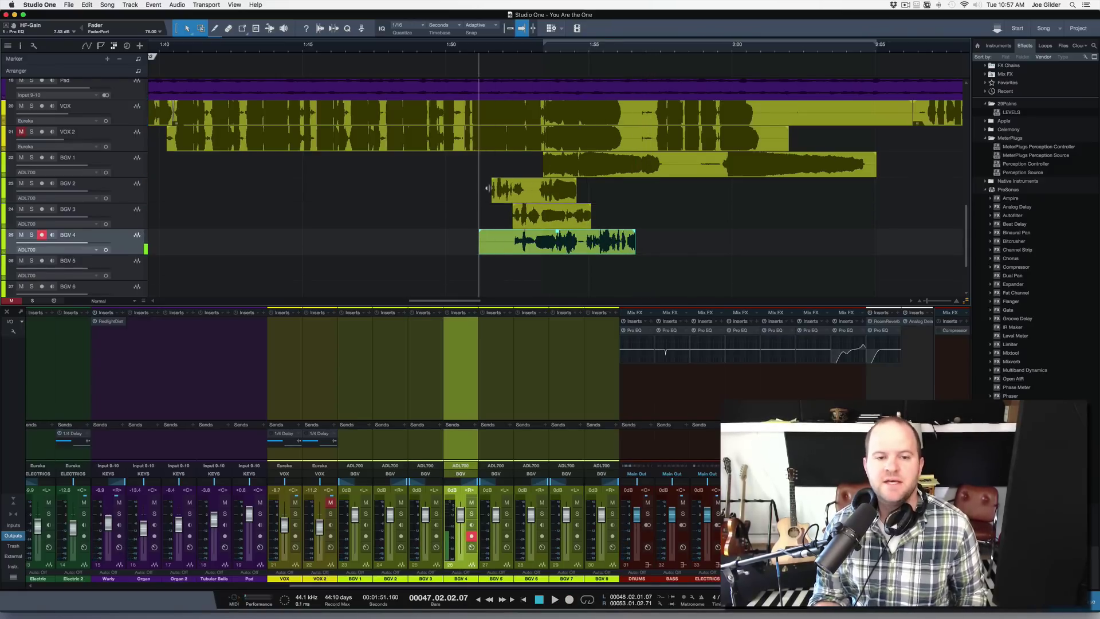
Step: Cut away the uneven starts and ends of the BGV 2, BGV 3 and BGV 4 takes, and delete the remaining sections
left_click_drag(467, 183, 537, 236)
key("Delete")
left_click_drag(649, 192, 577, 250)
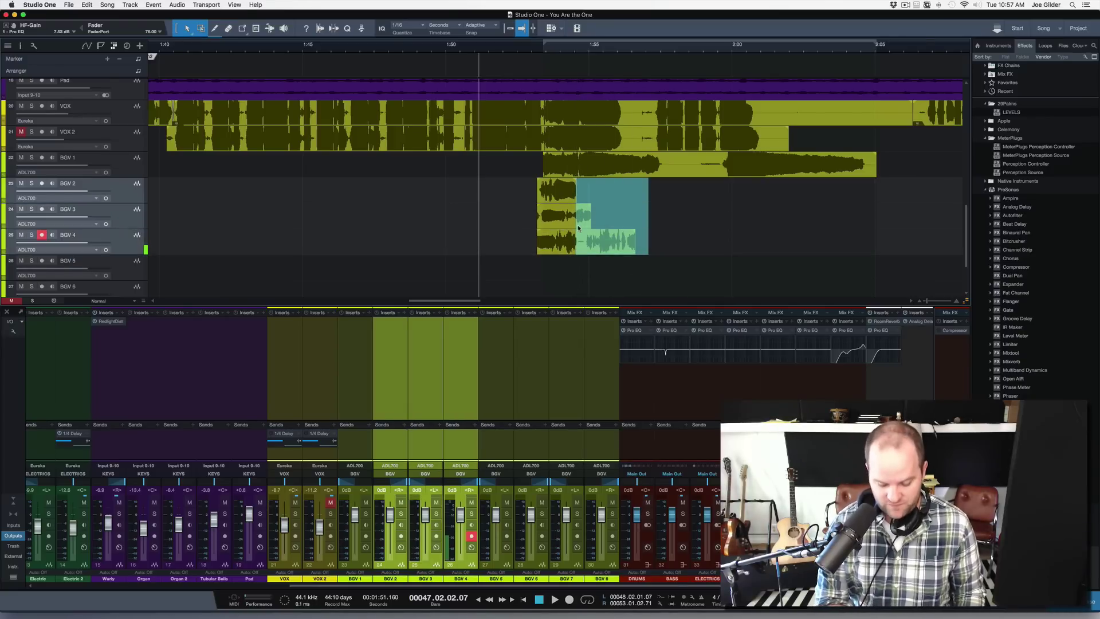
key("Delete")
left_click_drag(613, 180, 496, 248)
key("Delete")
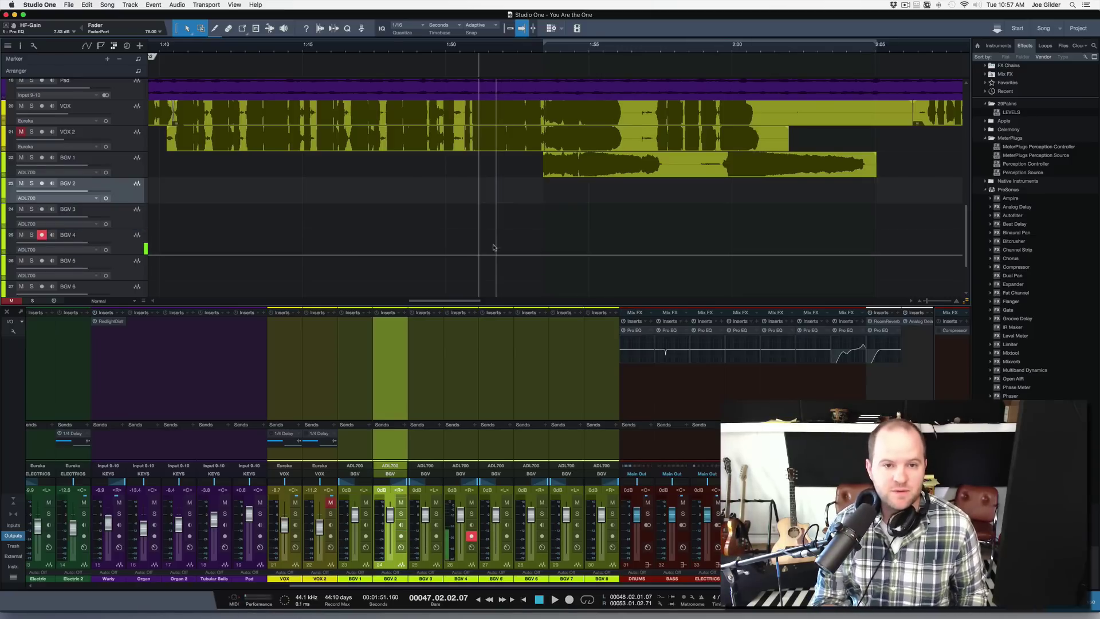
Step: Examine the neatly aligned background vocal clips of the earlier chorus and the punch range around the BGV 1 clip, using small track height
scroll(461, 50, "down", 5)
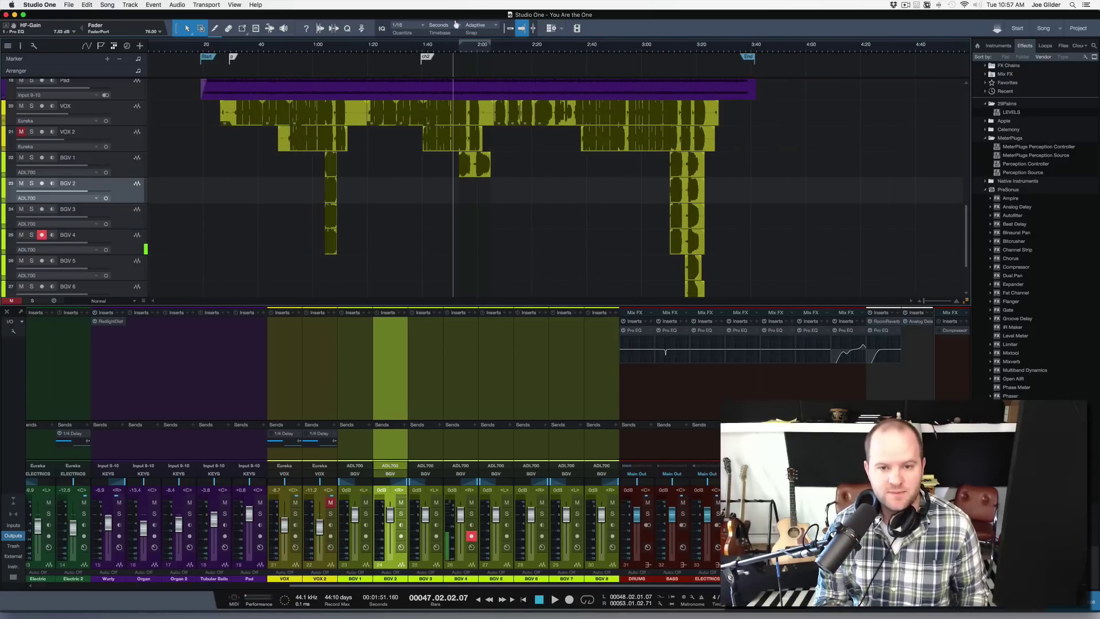
scroll(575, 157, "down", 3)
key("shift+w")
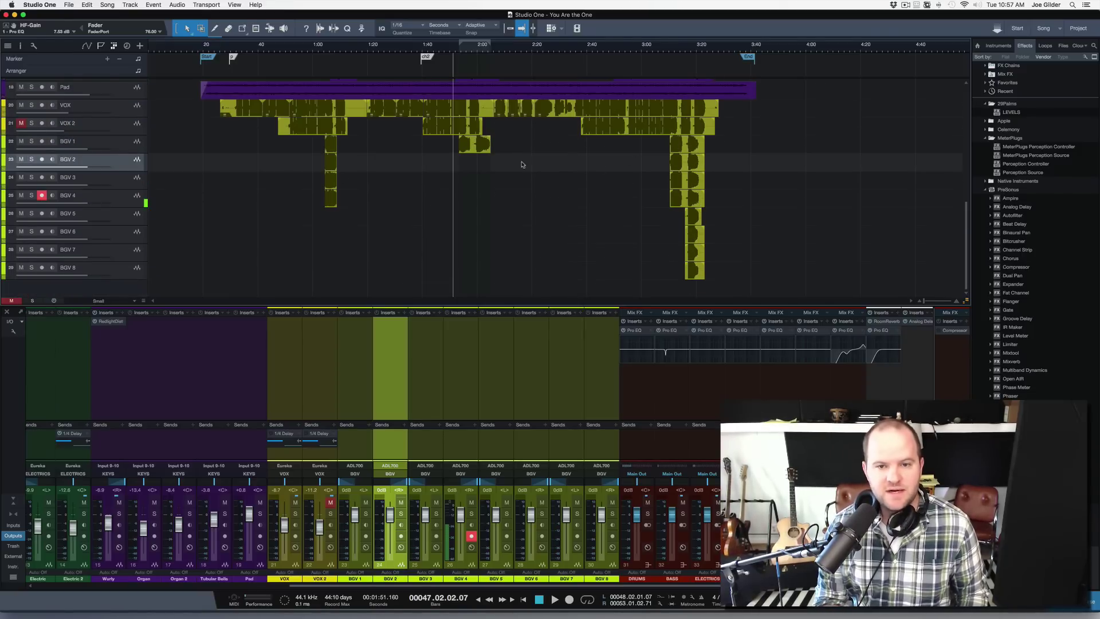
left_click_drag(327, 50, 328, 89)
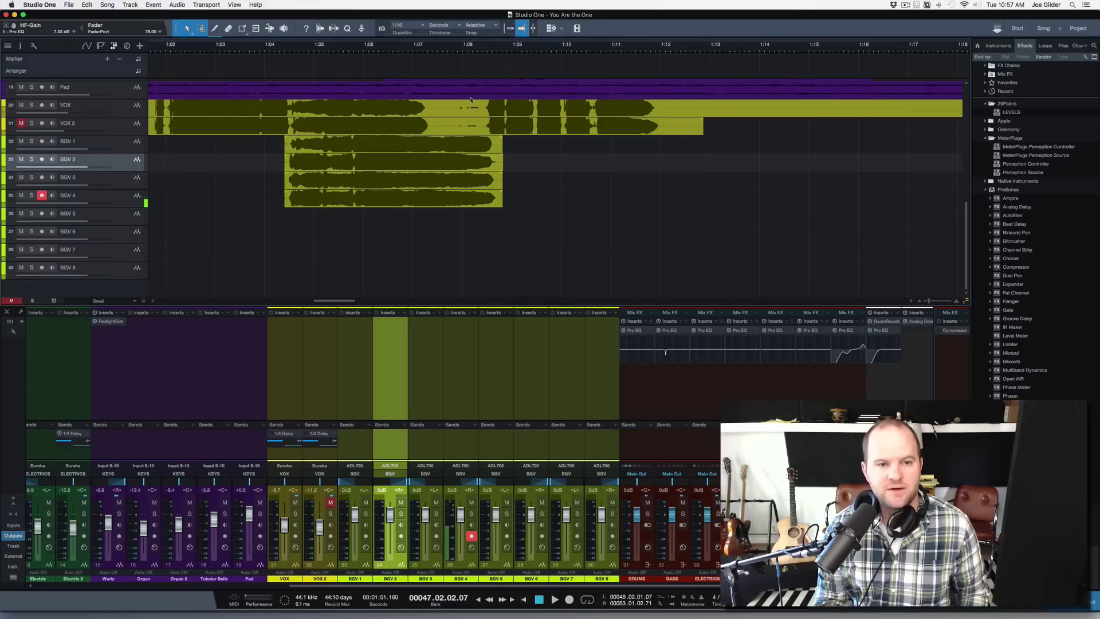
left_click_drag(412, 47, 313, 111)
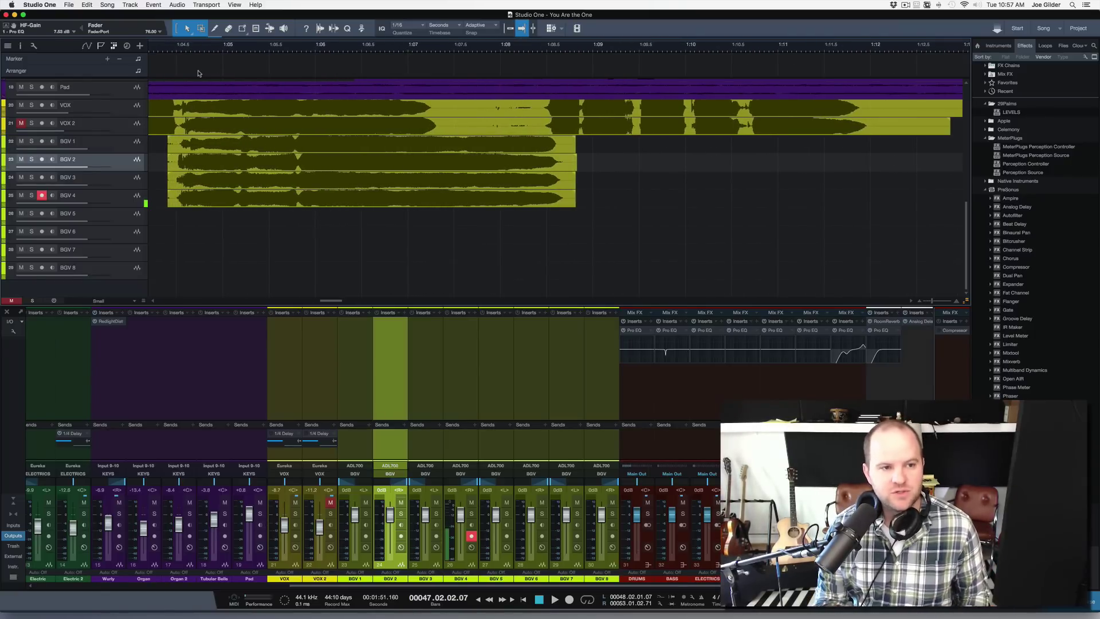
left_click_drag(191, 54, 184, 33)
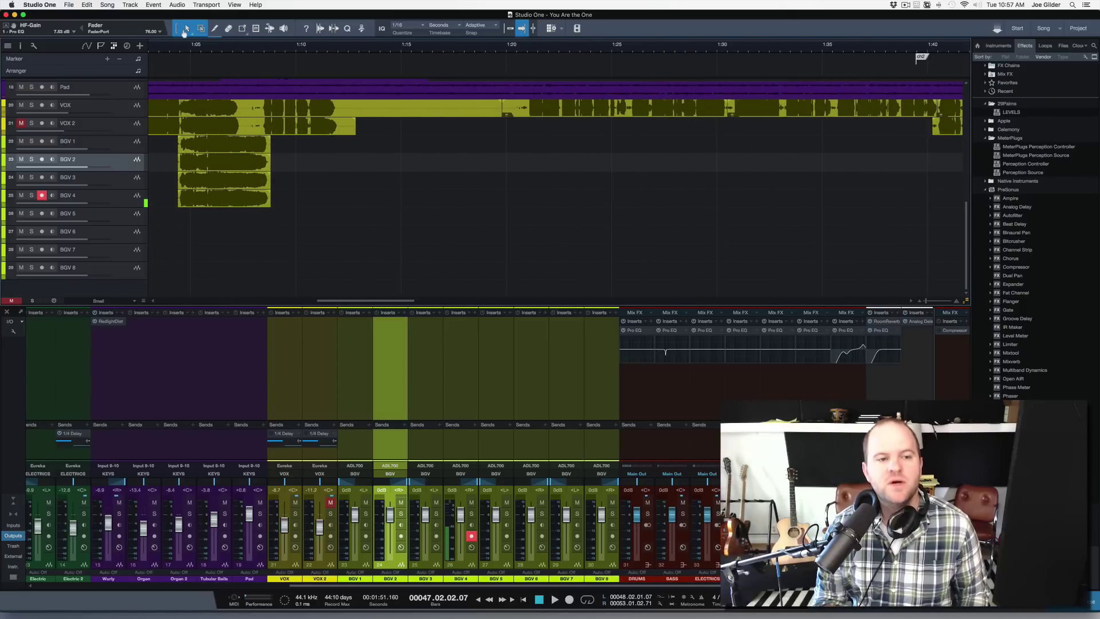
scroll(278, 141, "right", 15)
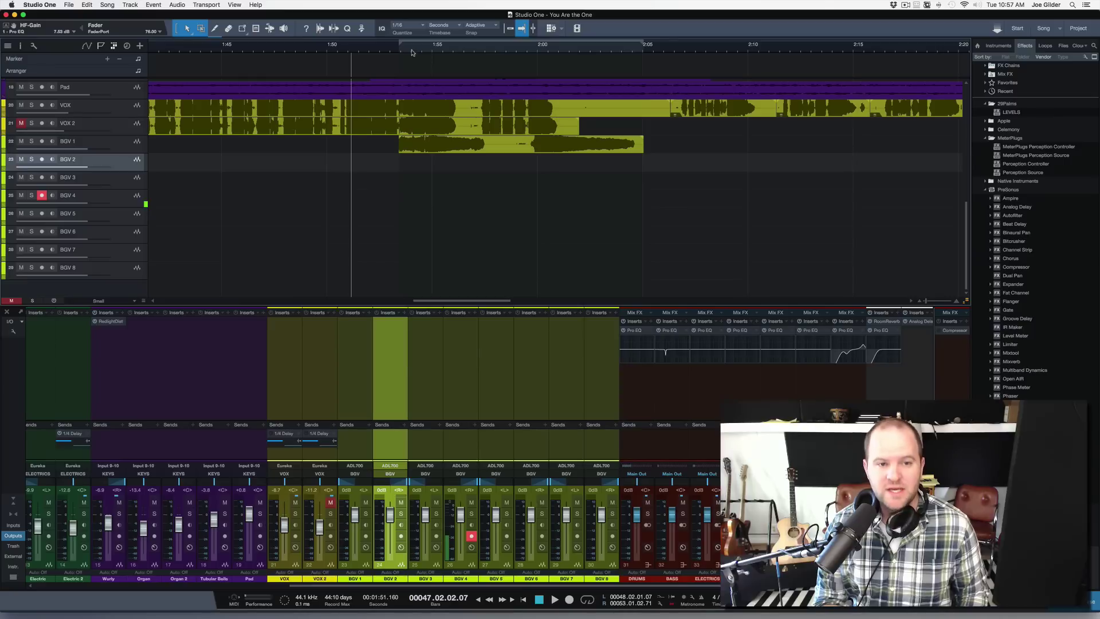
mouse_move(409, 49)
left_mouse_down()
mouse_move(396, 27)
mouse_move(401, 35)
left_mouse_up()
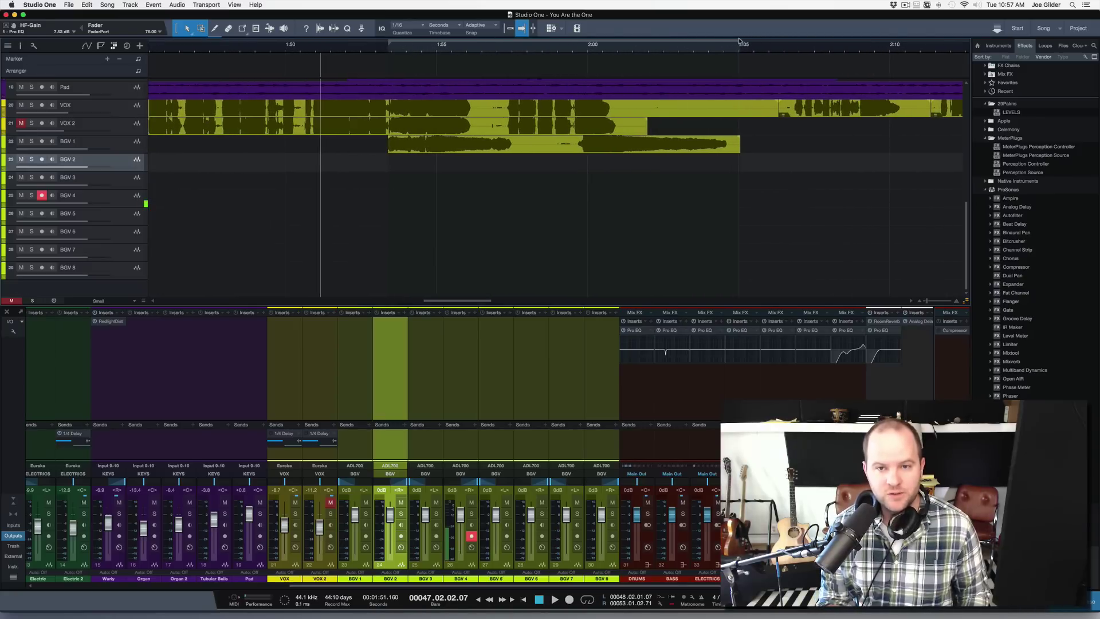
key("slash")
key("slash")
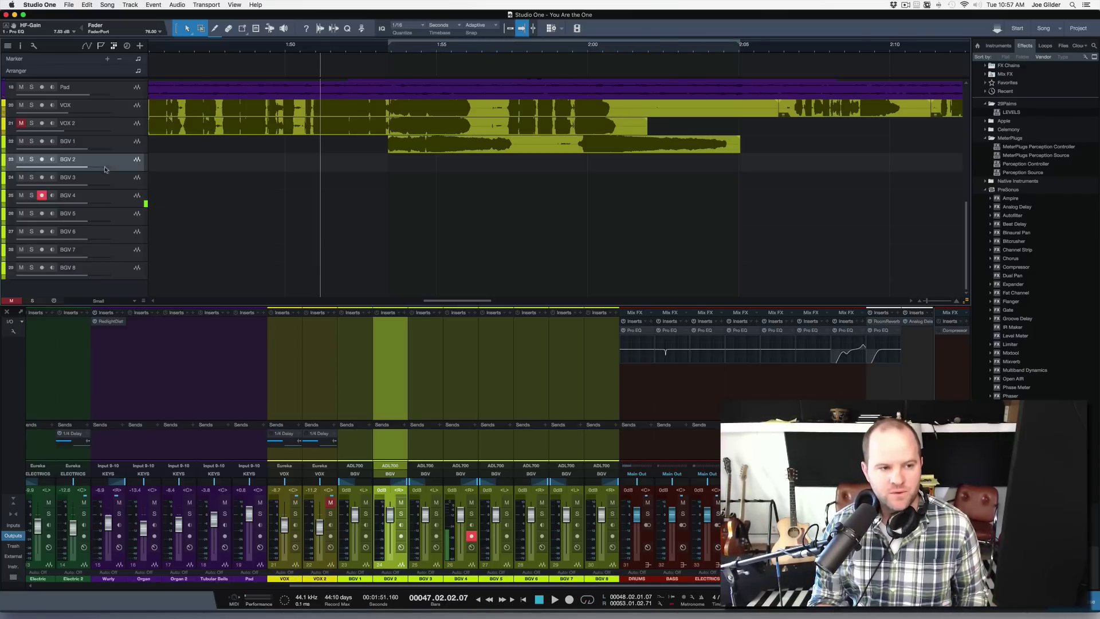
Step: Disarm BGV 4, place the playhead at 1:50.635 ahead of the punch range, and arm BGV 2 for recording
left_click(43, 197)
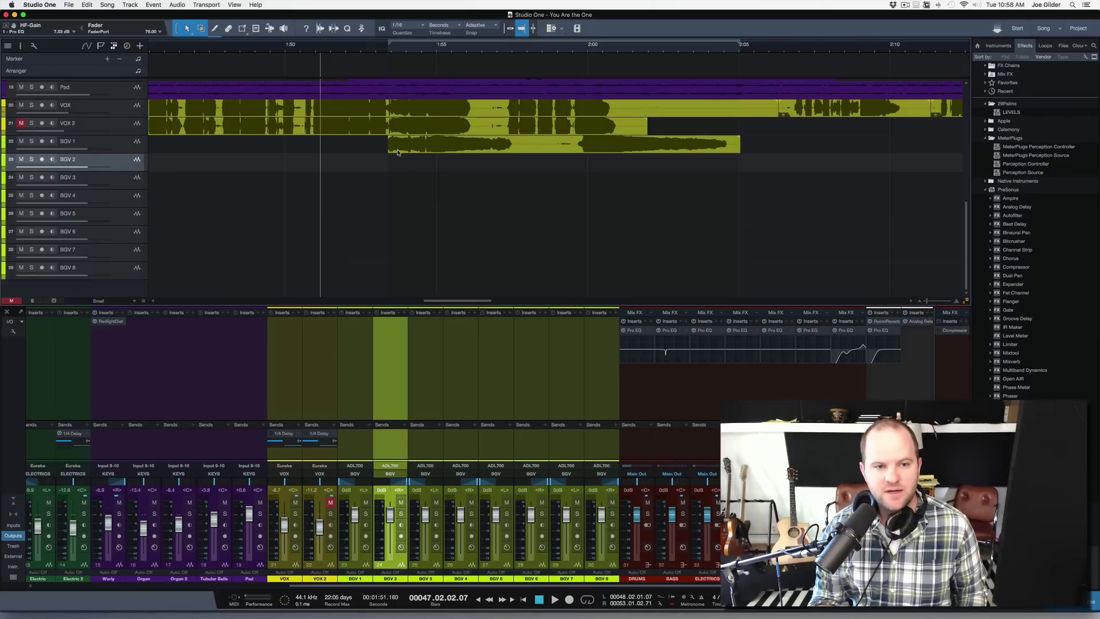
left_click(316, 52)
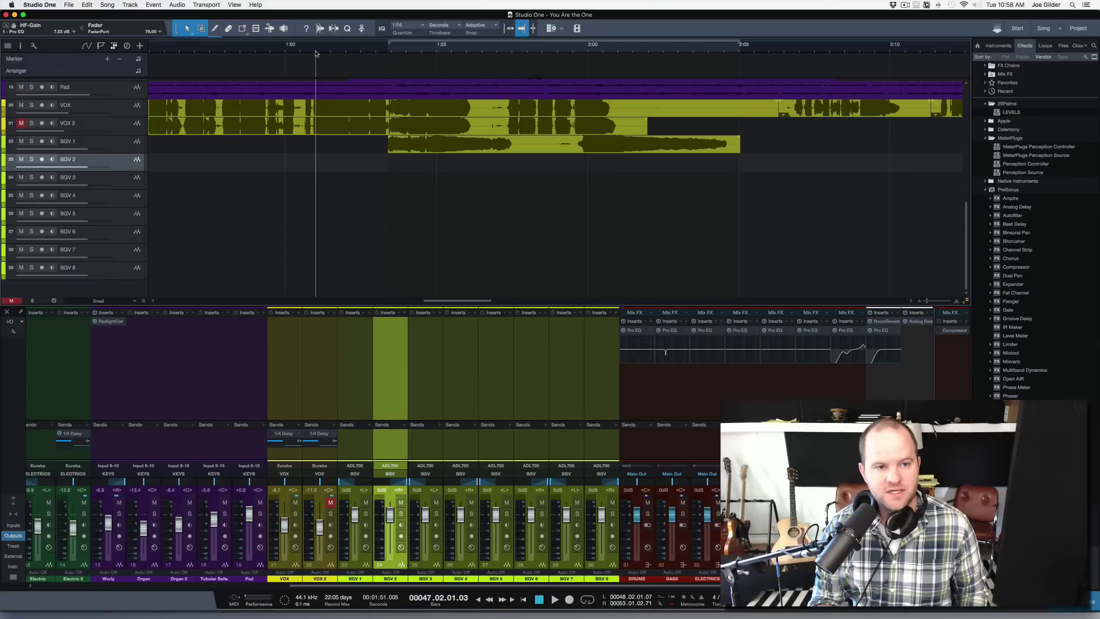
left_click(304, 53)
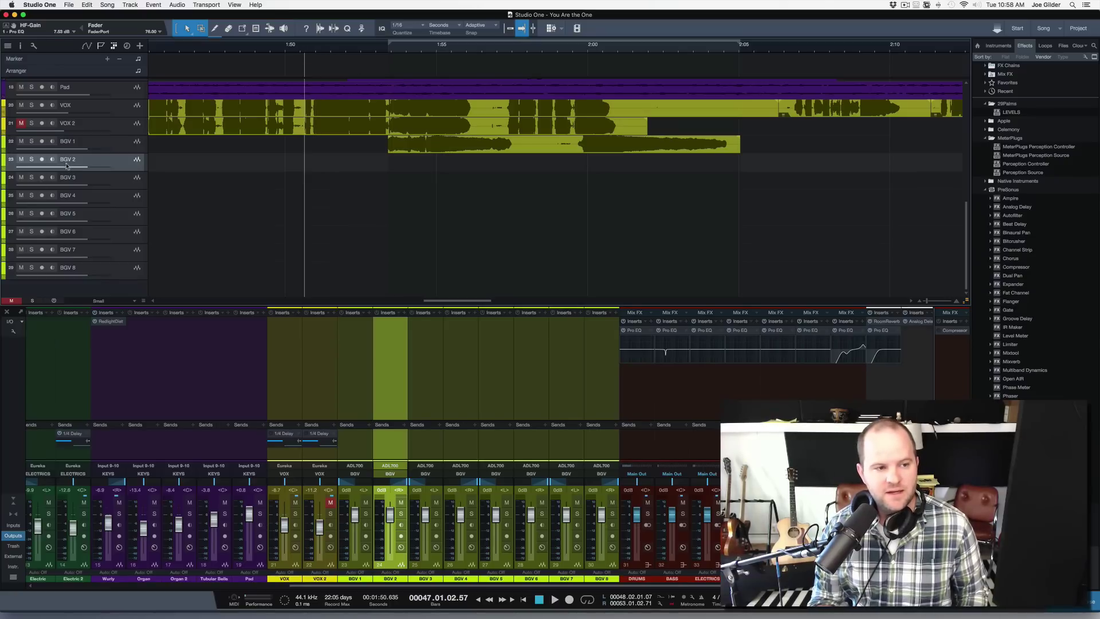
left_click(42, 159)
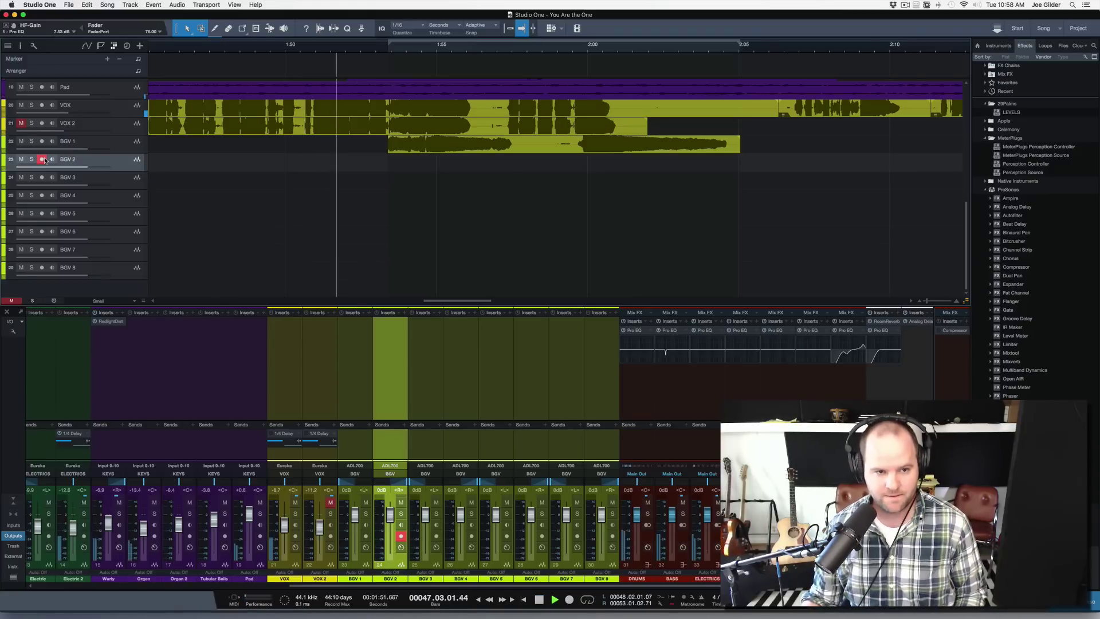
Step: Record a trial take on BGV 2 with auto punch across the range of the BGV 1 clip, and delete it
key("space")
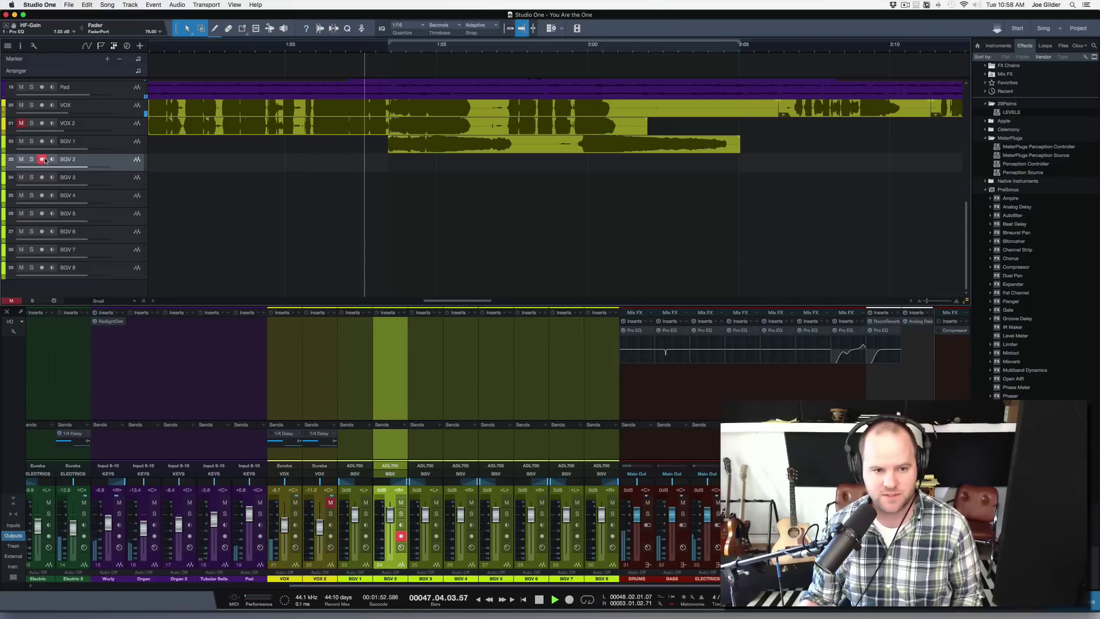
key("KP_Multiply")
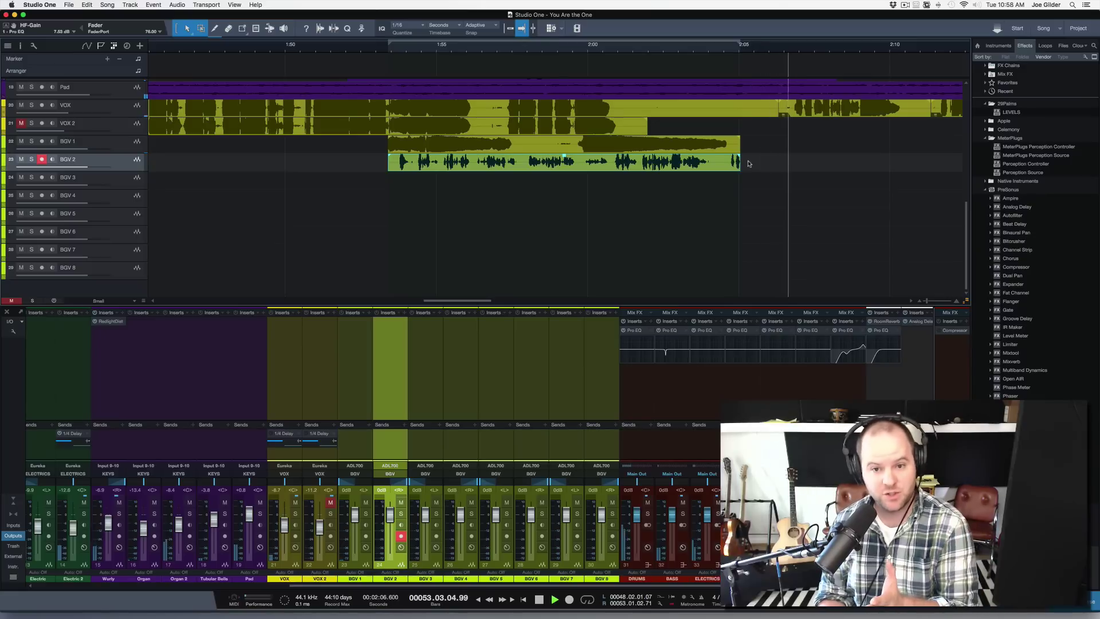
key("space")
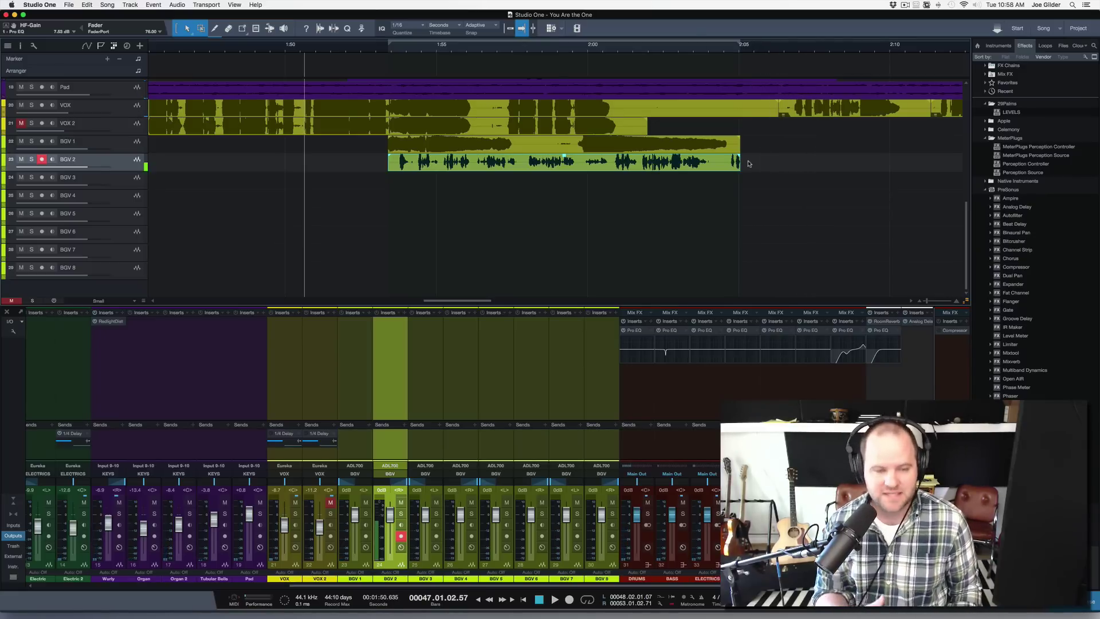
key("Delete")
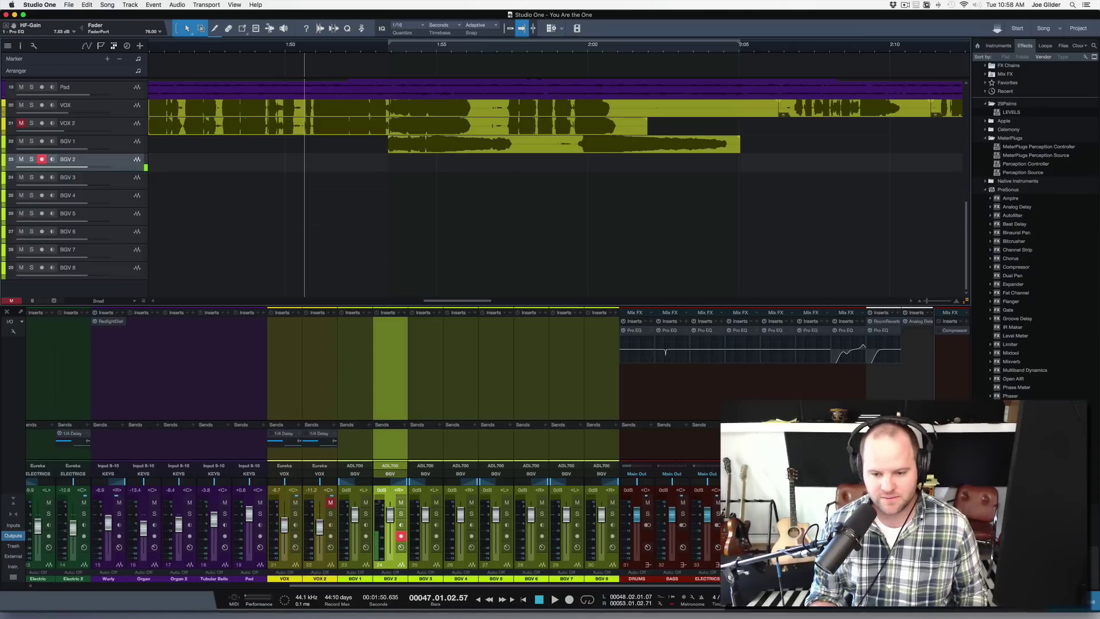
Step: Save the song and record the background vocal on BGV 2 across the punch range from about 1:53 to 2:05
left_click_drag(848, 525, 848, 516)
key("super+s")
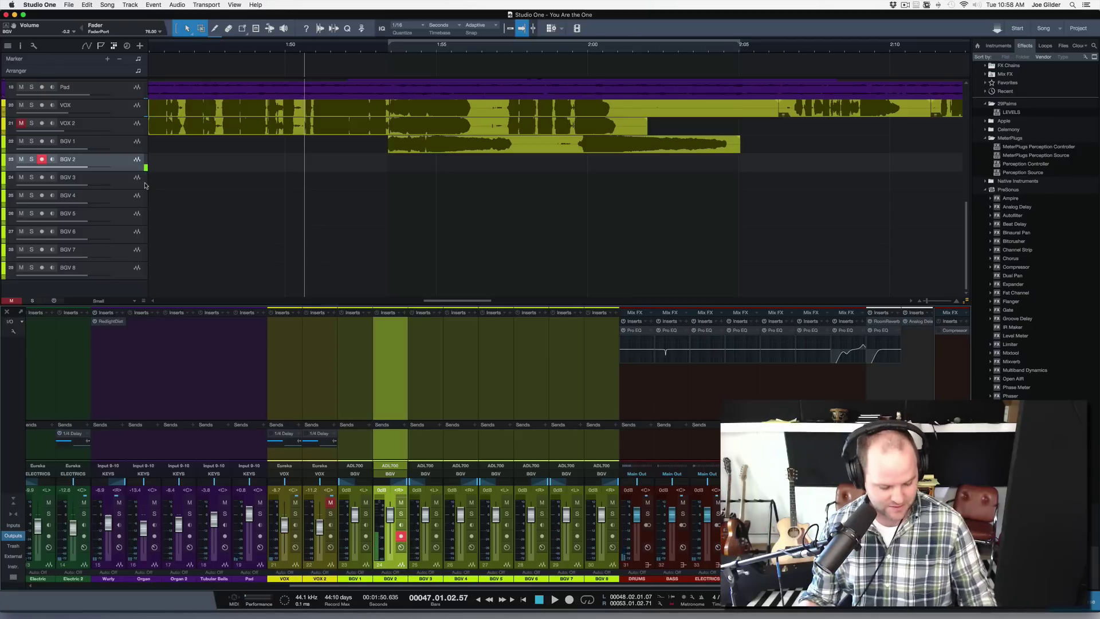
key("space")
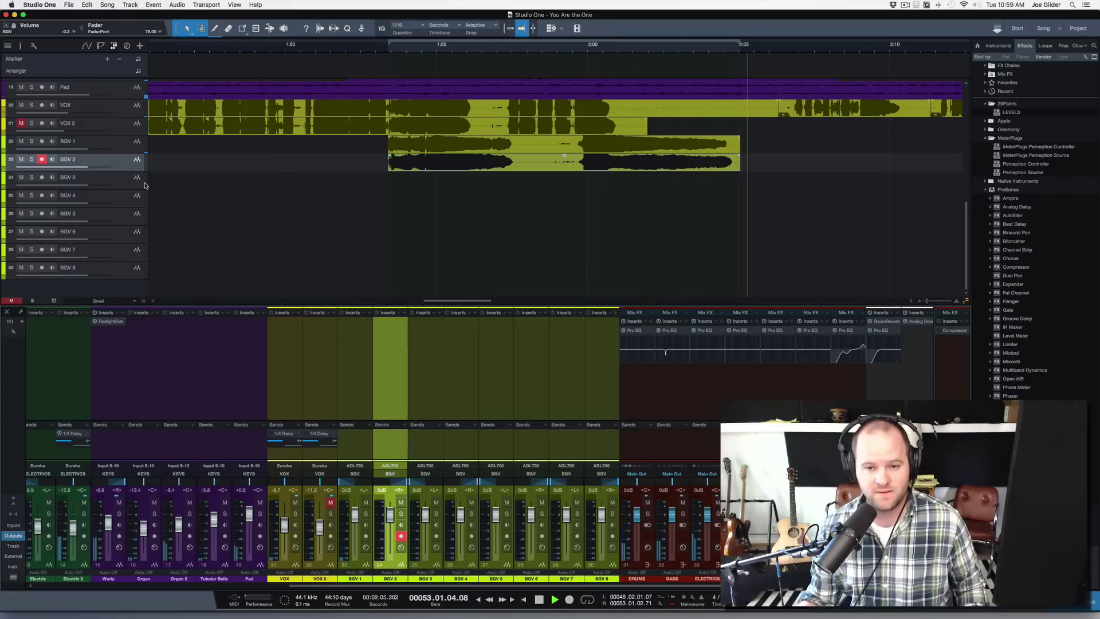
key("KP_Multiply")
key("space")
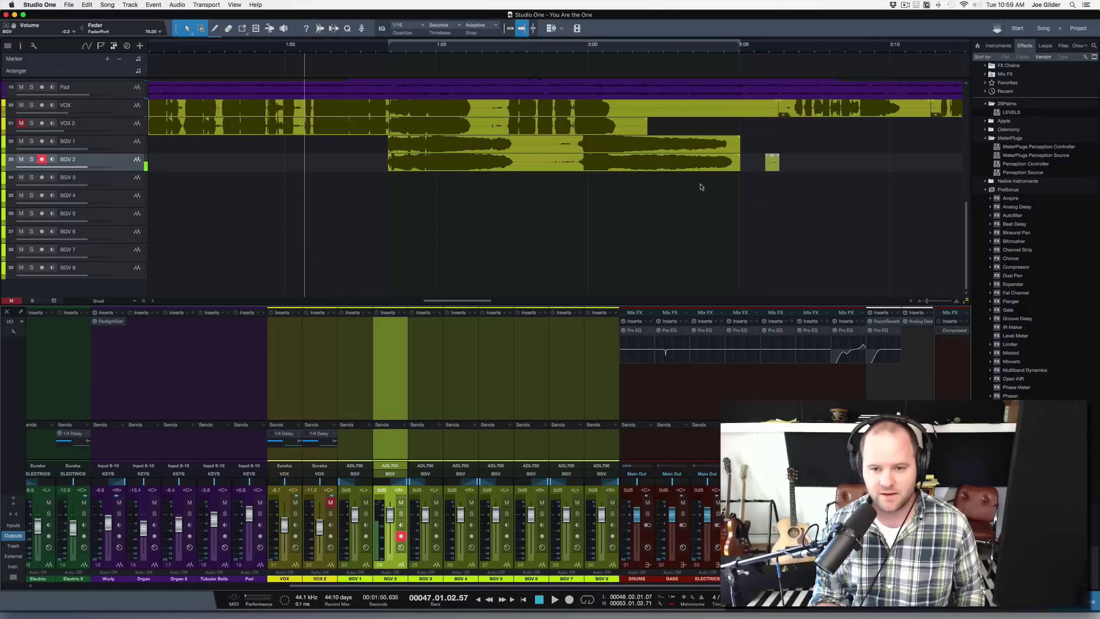
Step: Remove the short stray clip recorded on BGV 2 after the end of the punch range
left_click(773, 164)
key("super+z")
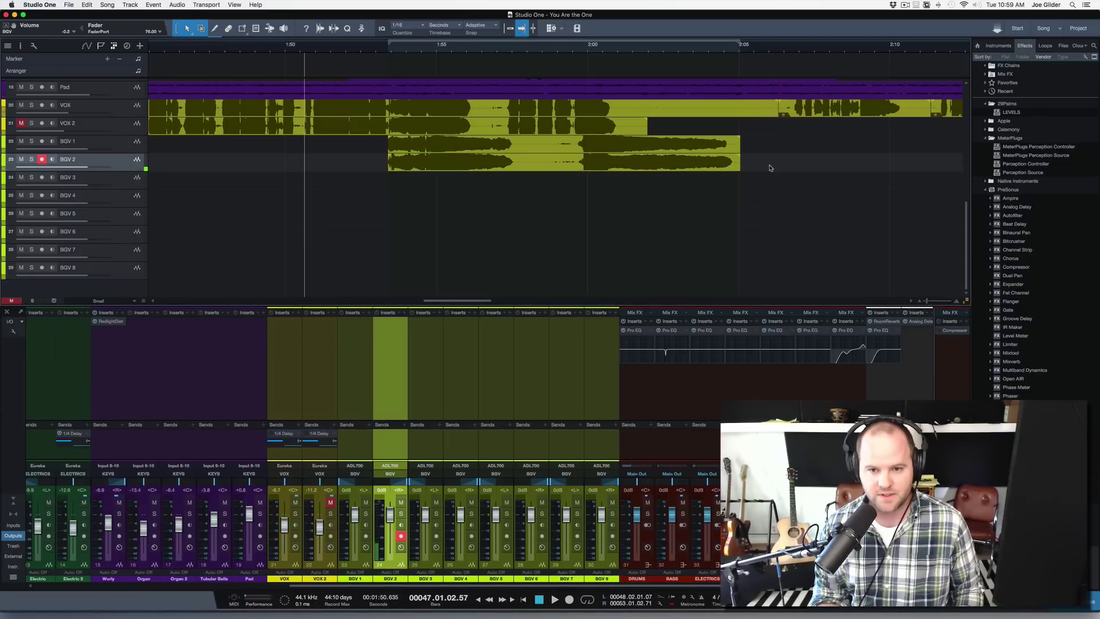
Step: Play the final background vocals from 3:10.086, first with BGV 1 to BGV 8 soloed, and with the full mix after clearing the solos
left_click_drag(509, 50, 532, 28)
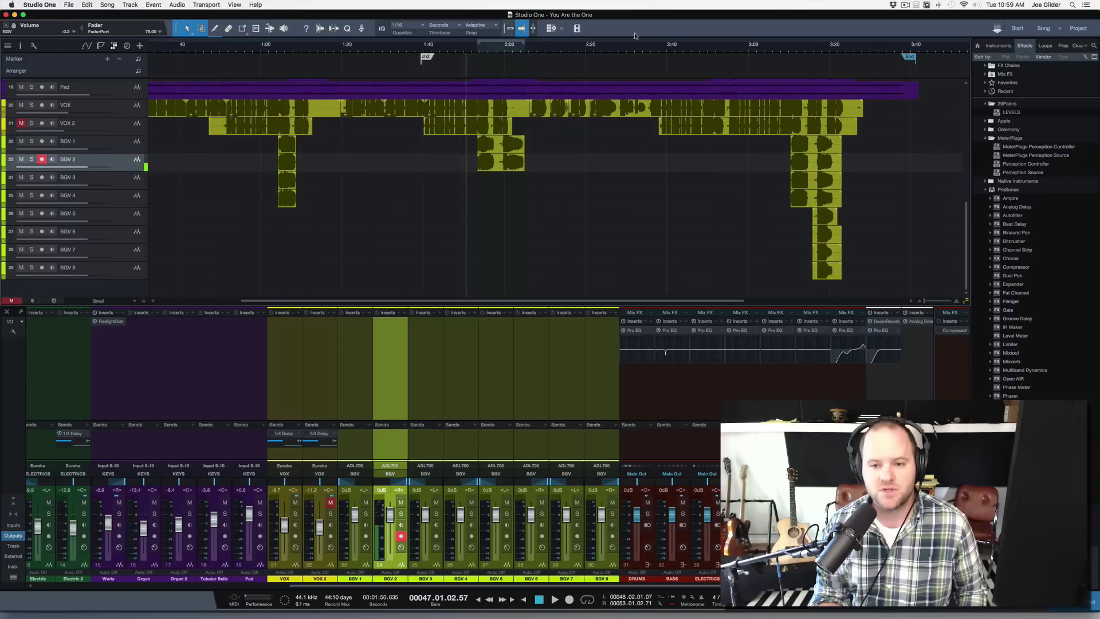
left_click_drag(790, 48, 815, 79)
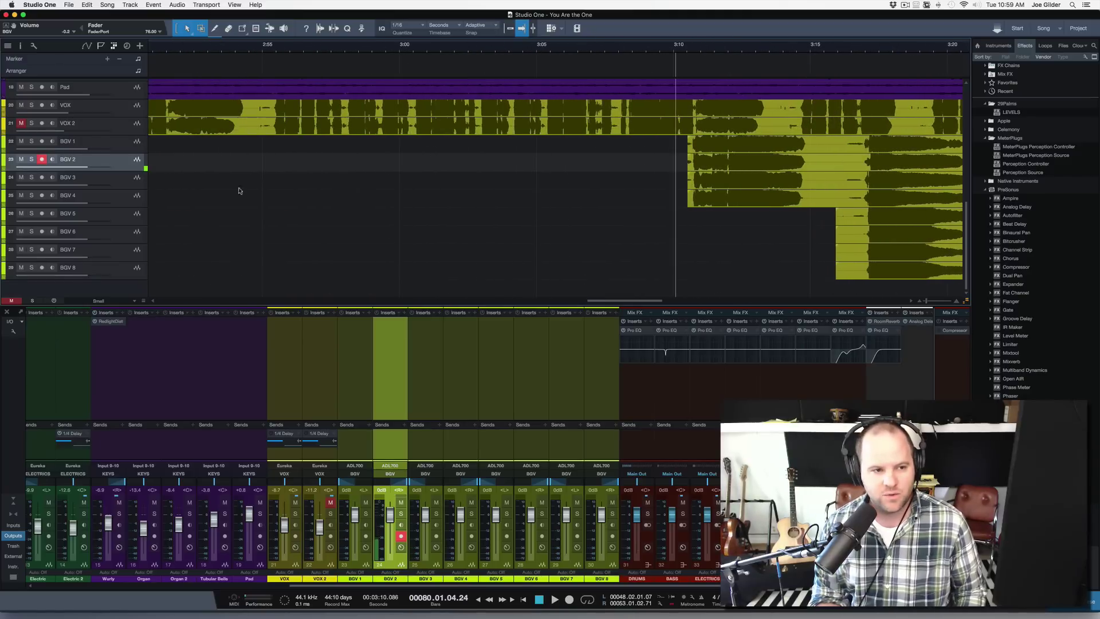
scroll(883, 212, "right", 3)
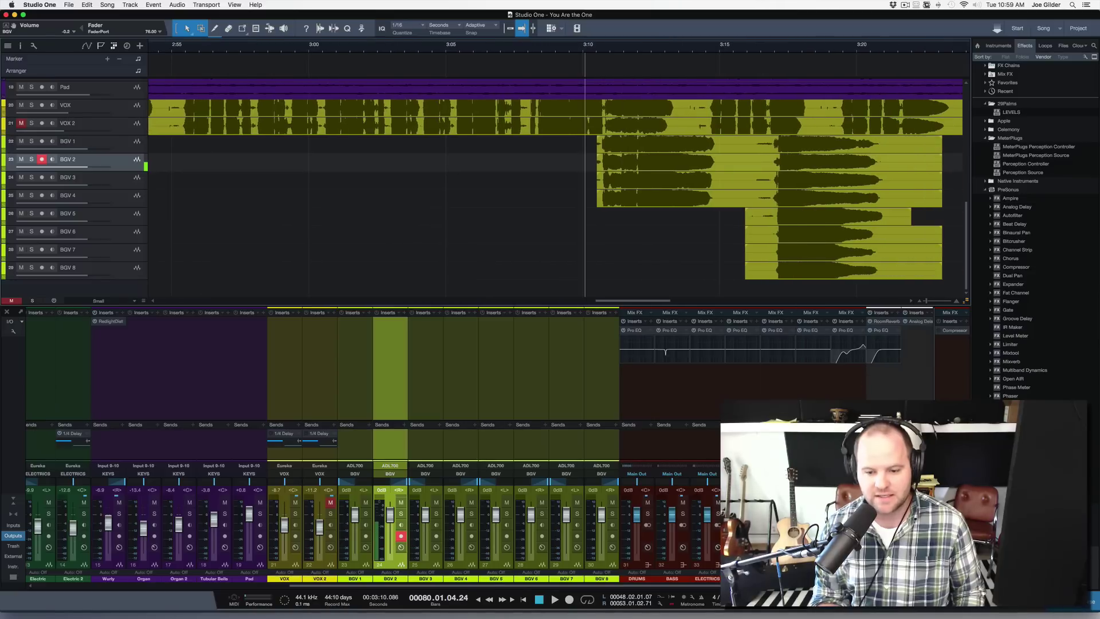
key("s")
key("space")
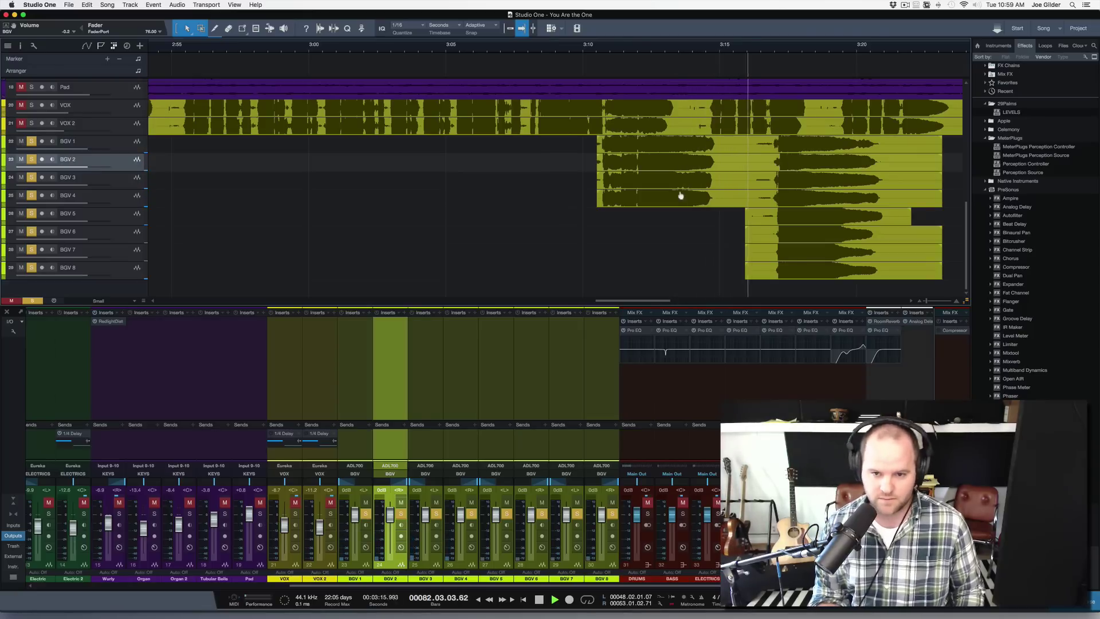
key("shift+s")
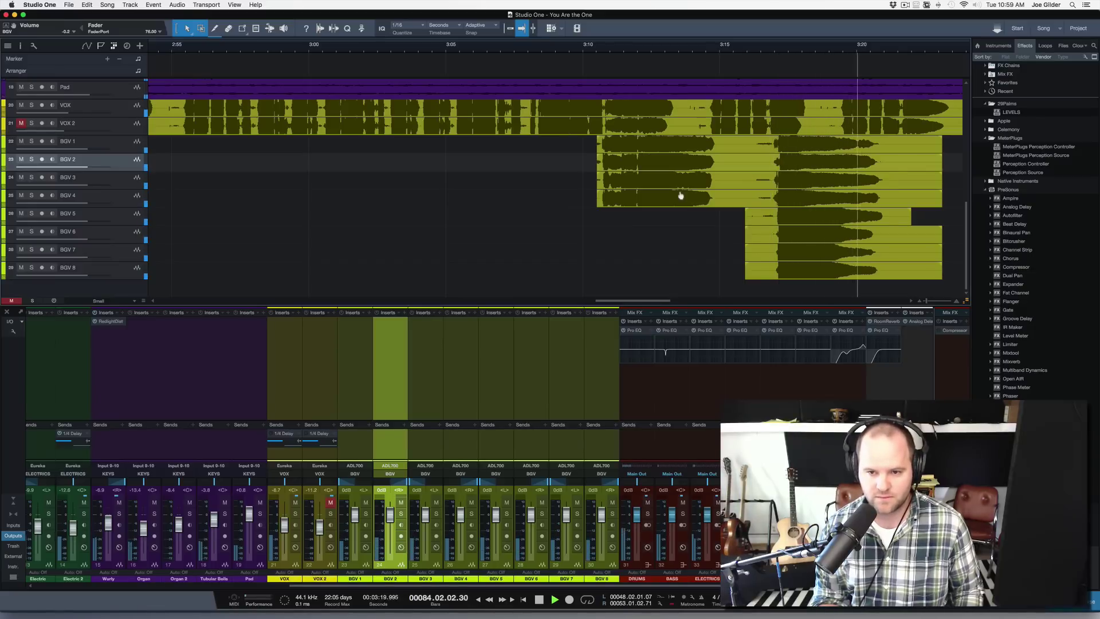
key("space")
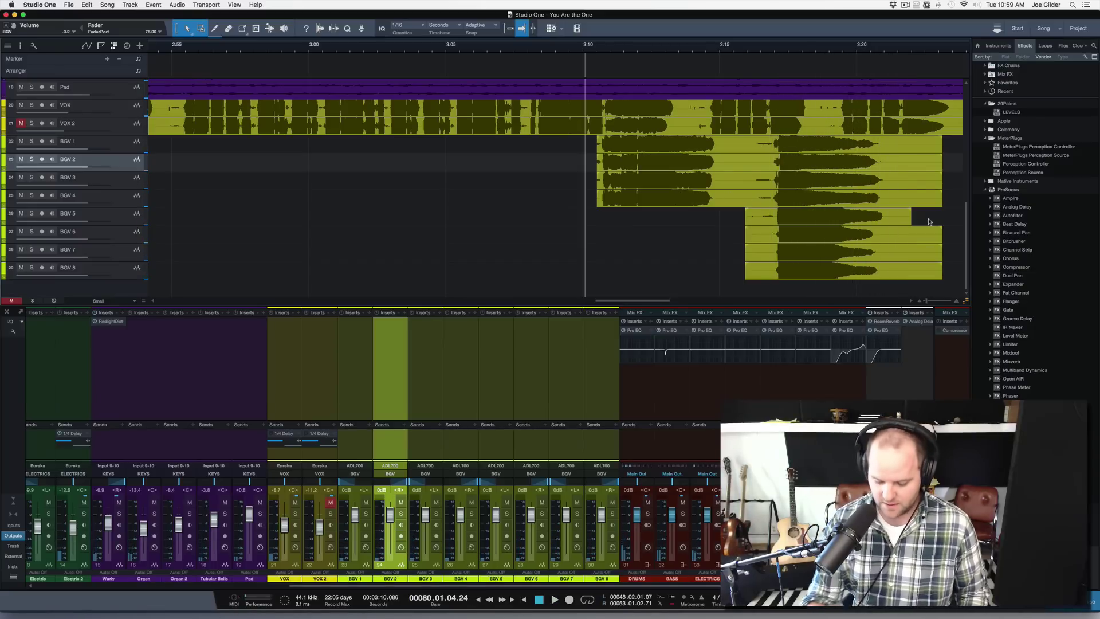
Step: Select the four stacked clips on BGV 5, BGV 6, BGV 7 and BGV 8 that start at about 3:16
left_click(801, 221)
scroll(868, 235, "right", 2)
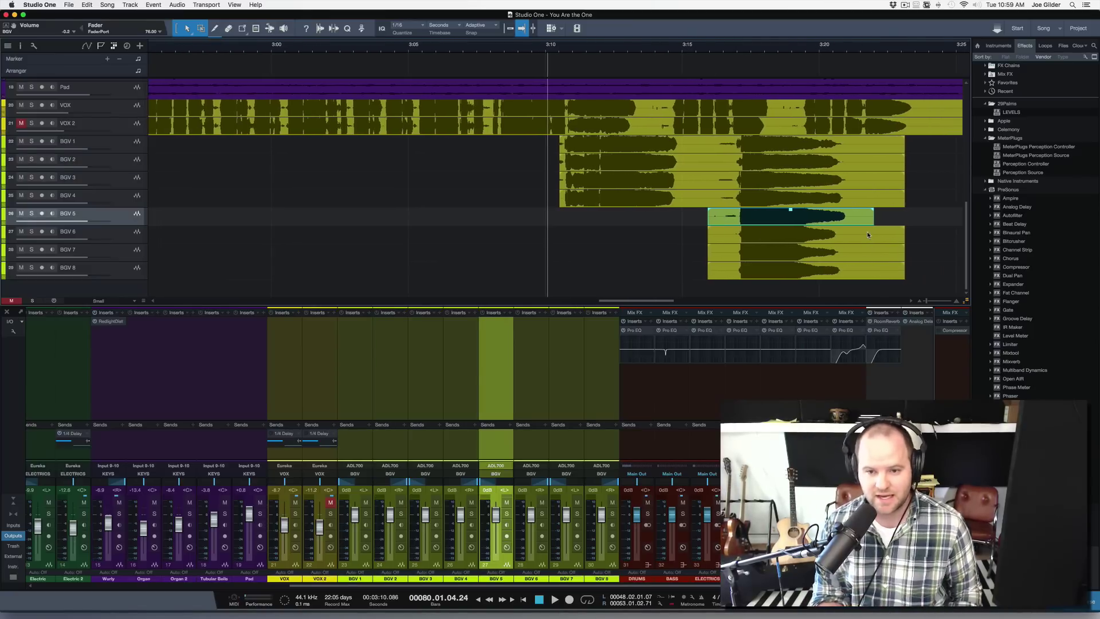
left_click(801, 255, "shift")
left_click(788, 237, "shift")
left_click(772, 270, "shift")
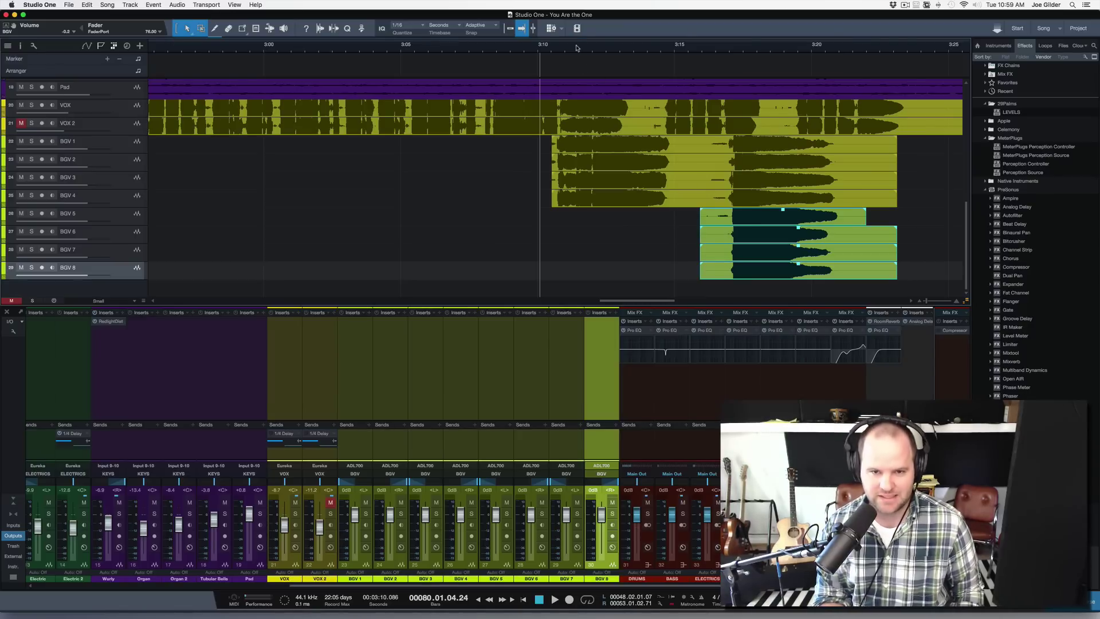
left_click_drag(577, 46, 564, 14)
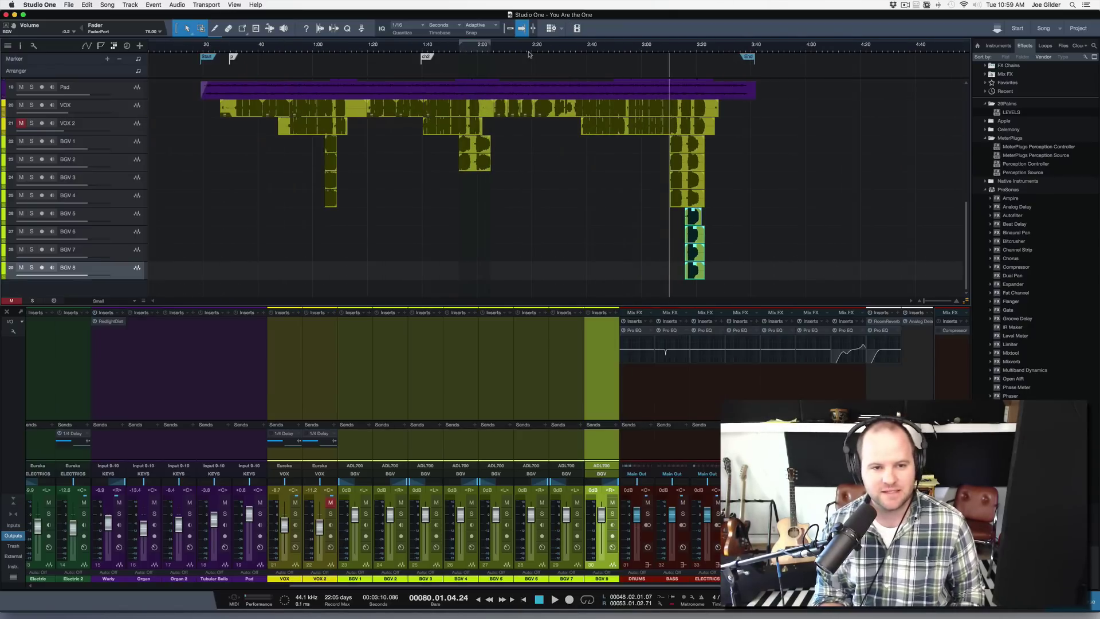